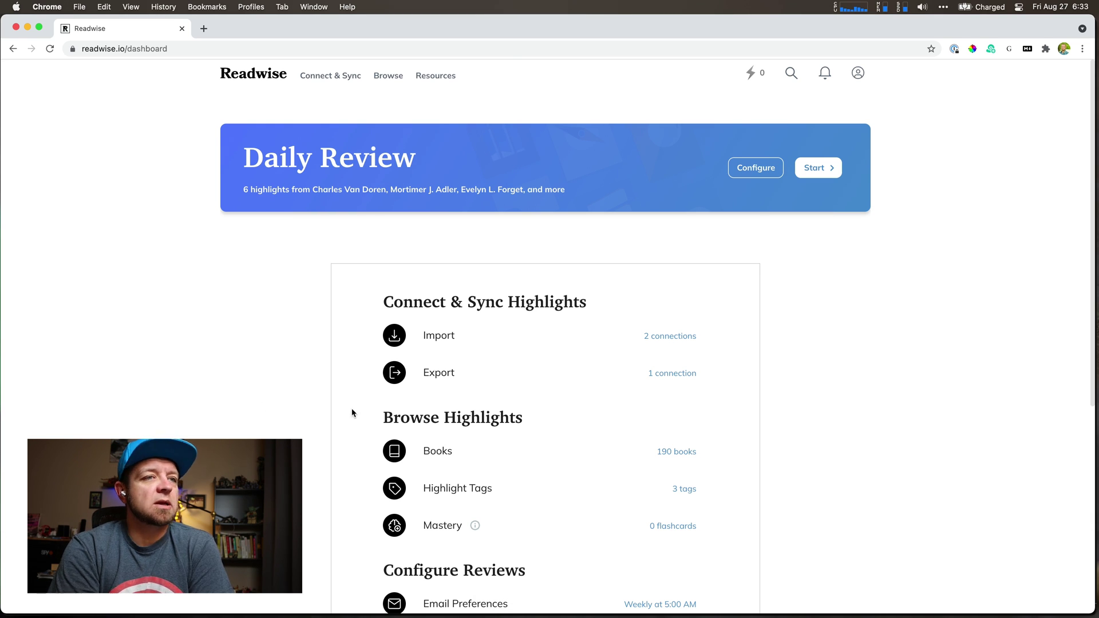
- Open Readwise's library of 190 books and scroll through titles and highlight counts, like Traction's 73
scroll(606, 438, "down", 1)
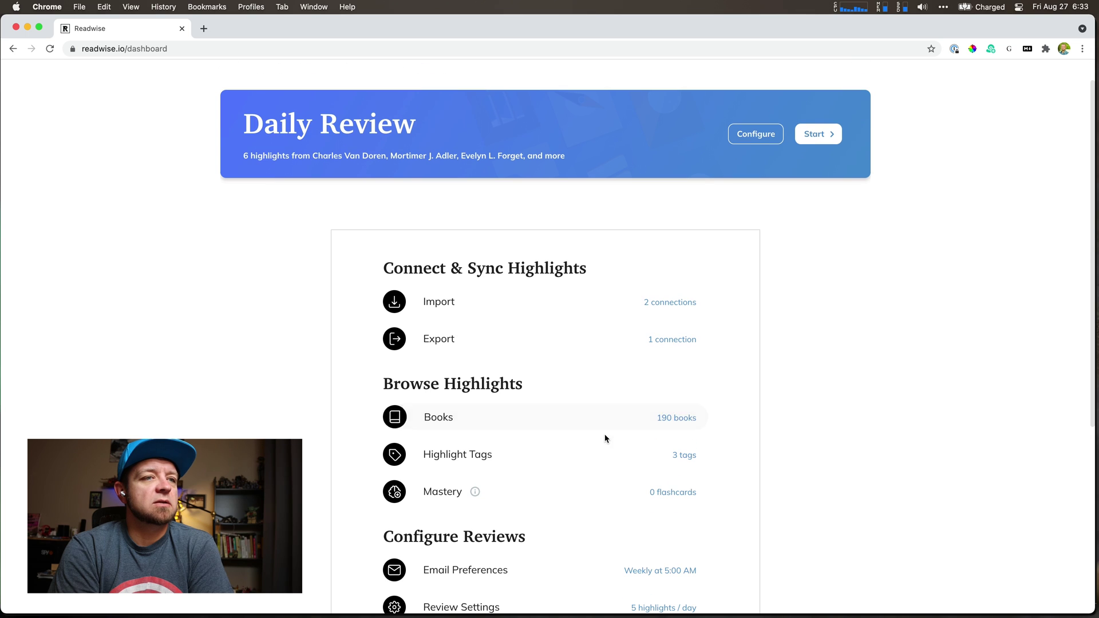
left_click(661, 423)
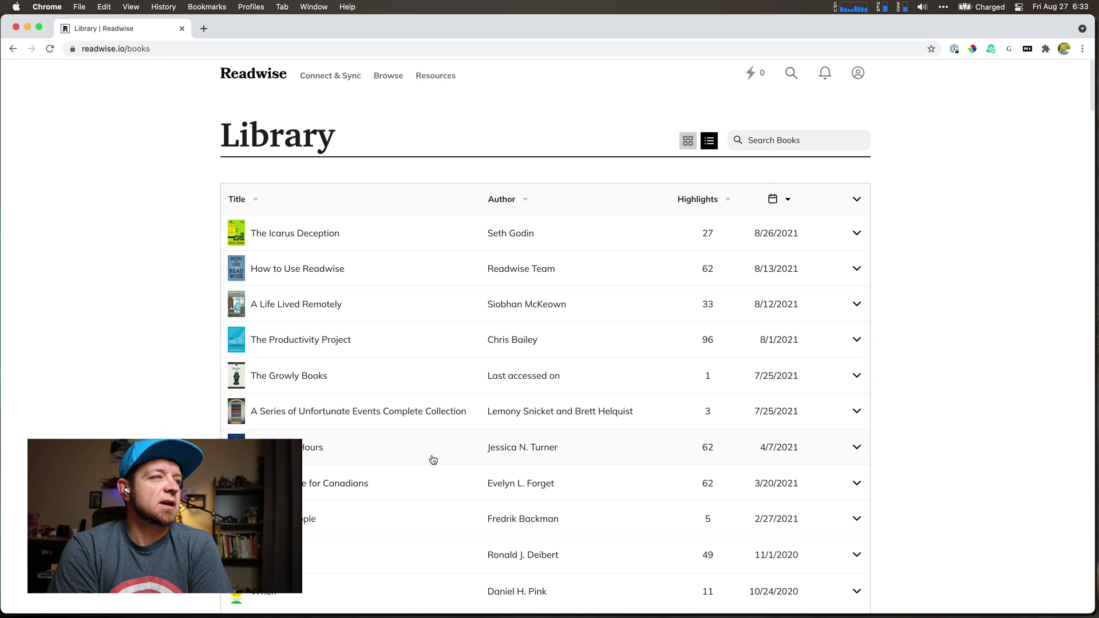
scroll(433, 460, "down", 1)
scroll(433, 459, "down", 2)
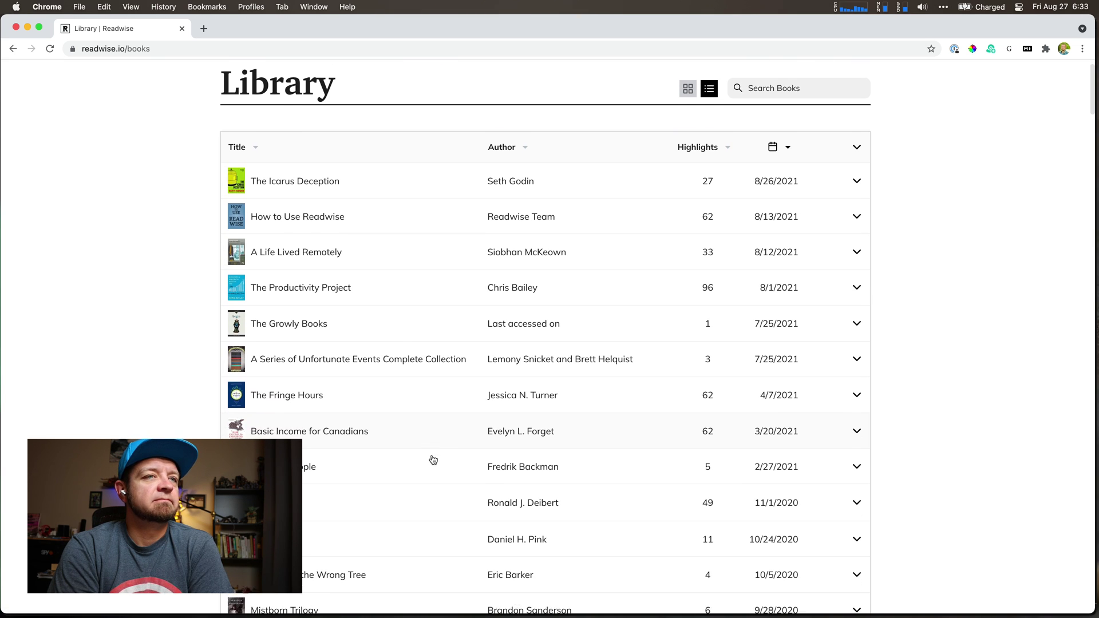
scroll(437, 444, "down", 2)
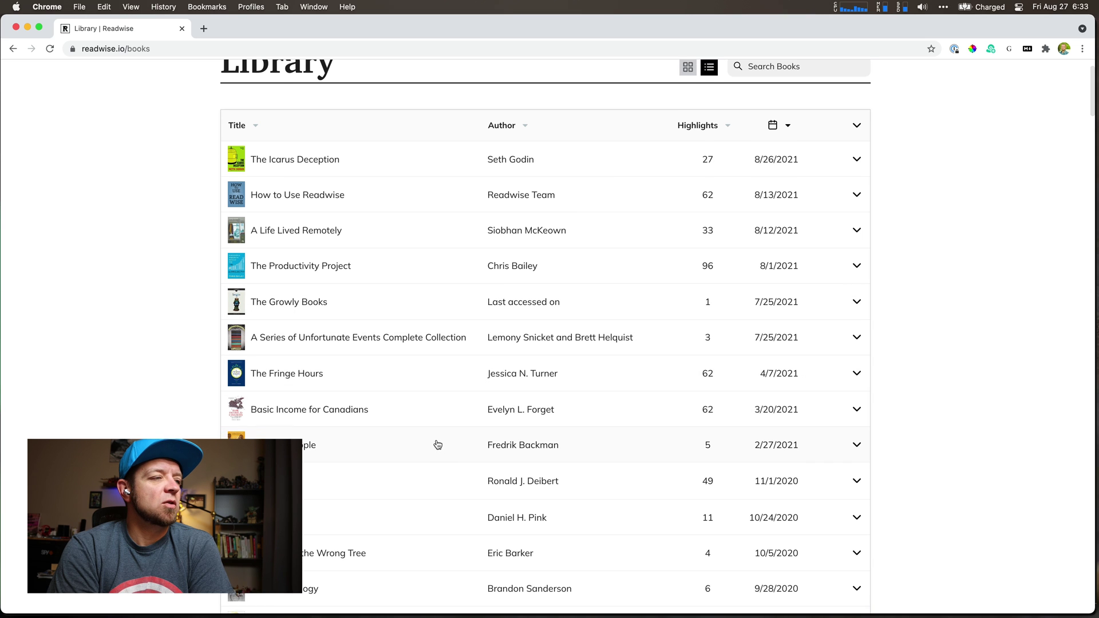
scroll(438, 445, "down", 10)
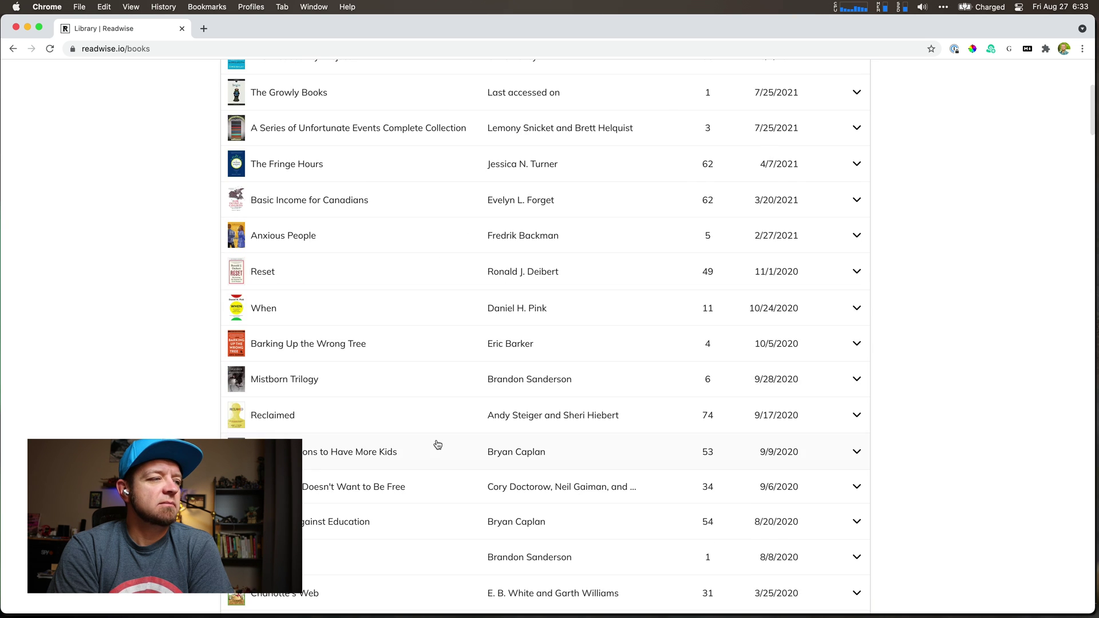
scroll(439, 443, "down", 13)
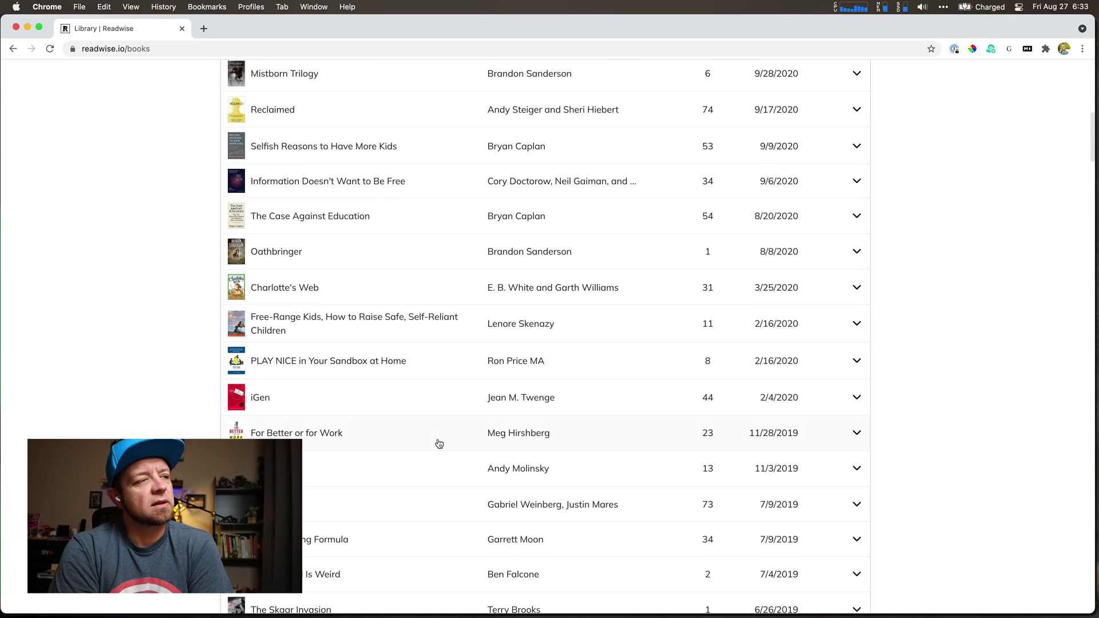
scroll(439, 444, "down", 4)
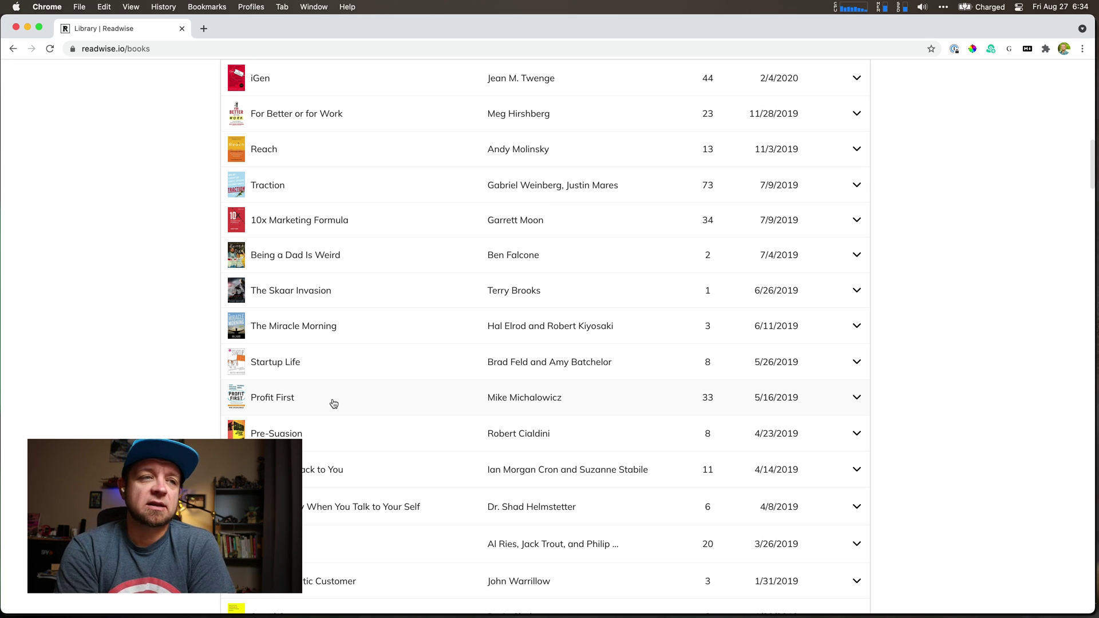
scroll(334, 403, "down", 1)
scroll(333, 403, "down", 1)
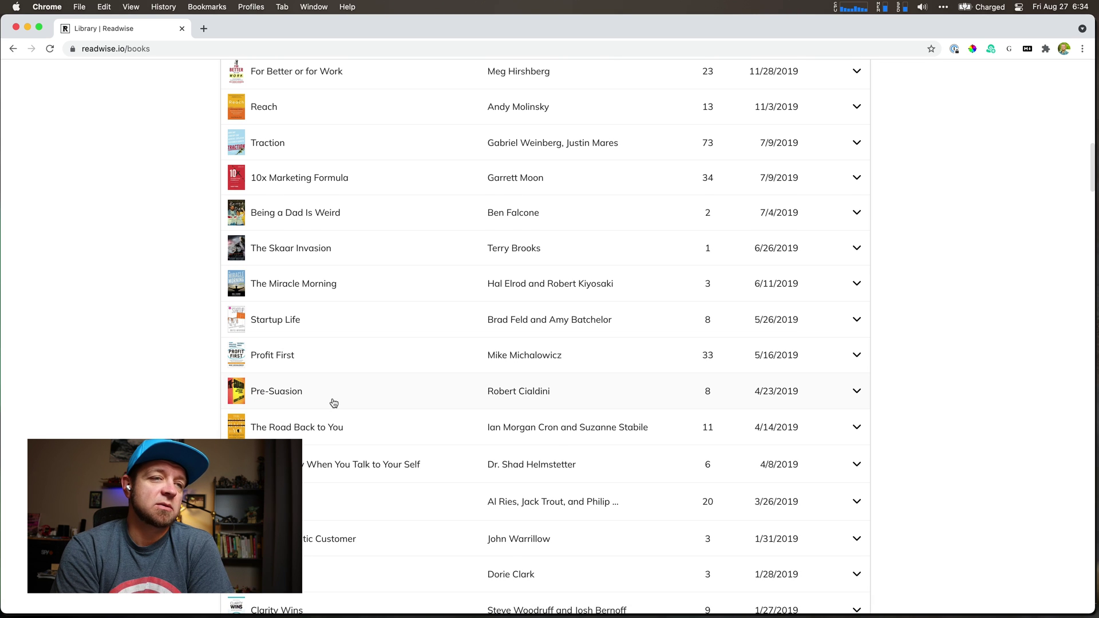
scroll(333, 404, "down", 3)
scroll(333, 403, "down", 5)
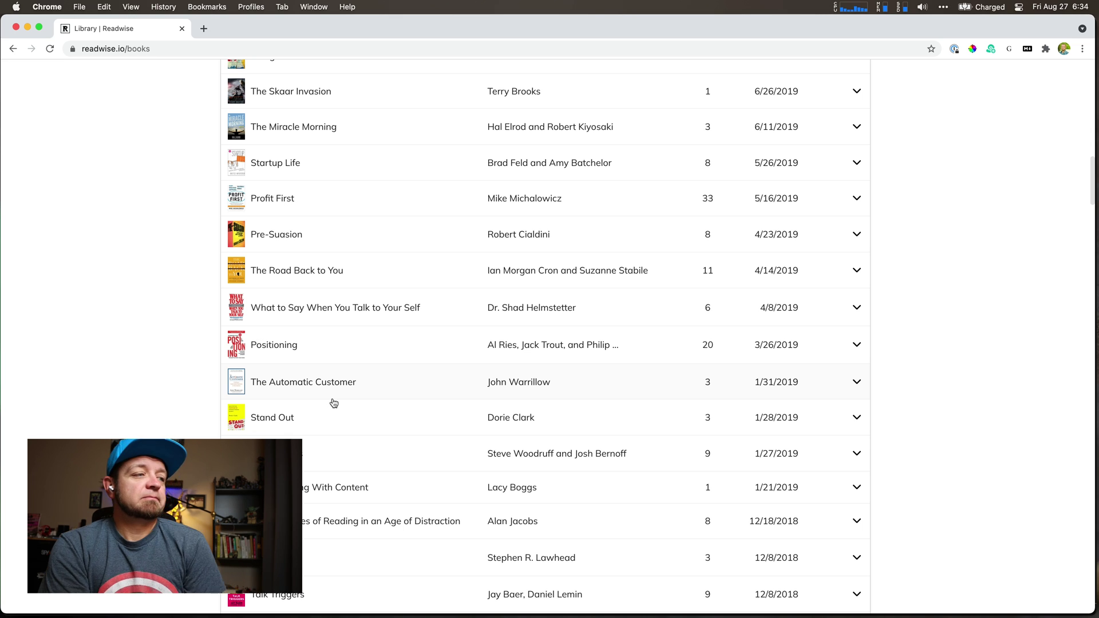
- Switch to Obsidian, scroll The Fish That Ate the Whale highlights, and select The Banana Massacre reference
key("super+Tab")
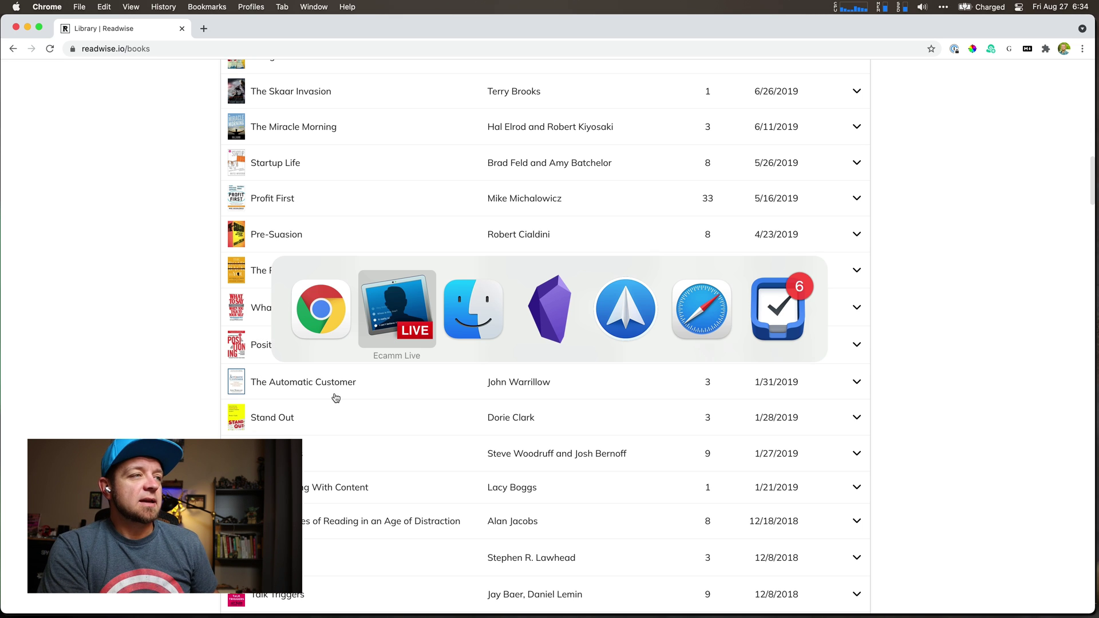
key("super+Tab")
key("super+Tab")
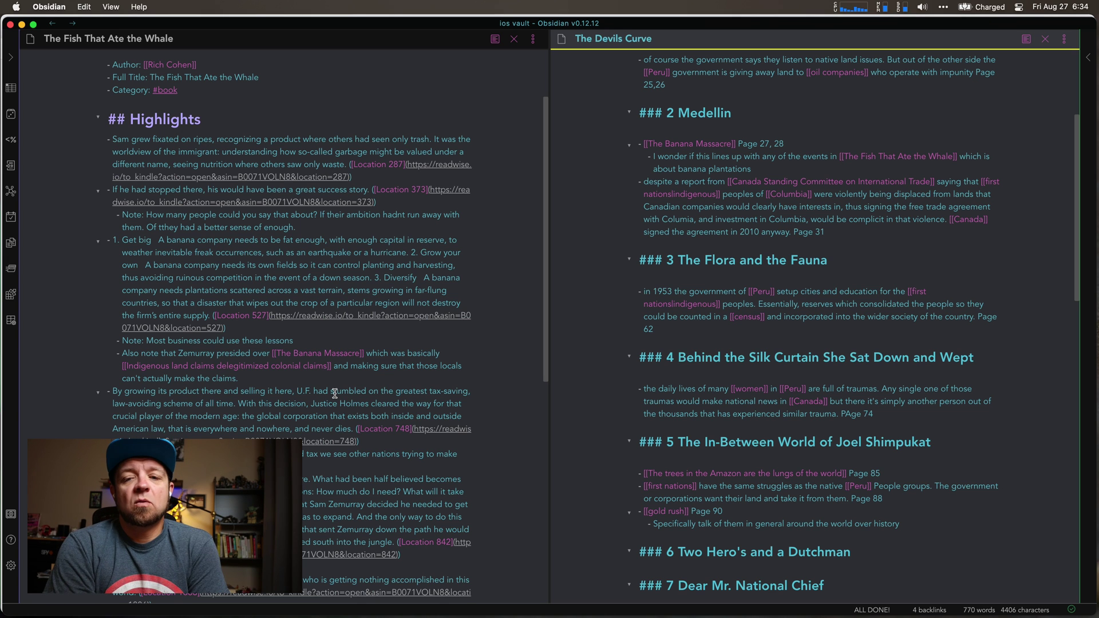
scroll(335, 394, "down", 3)
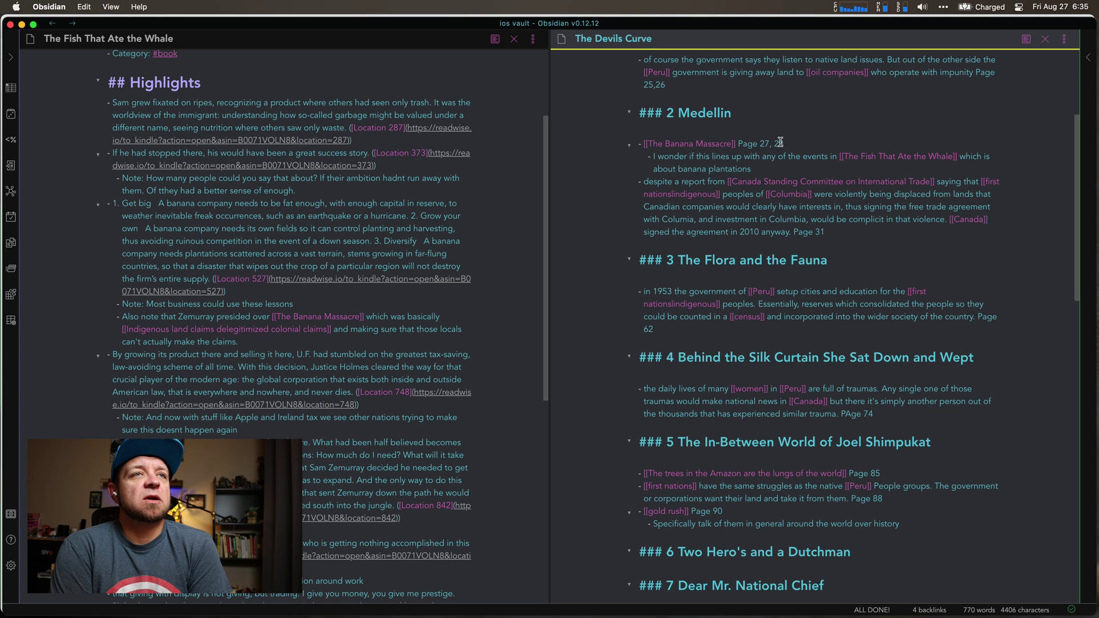
left_click_drag(784, 144, 643, 143)
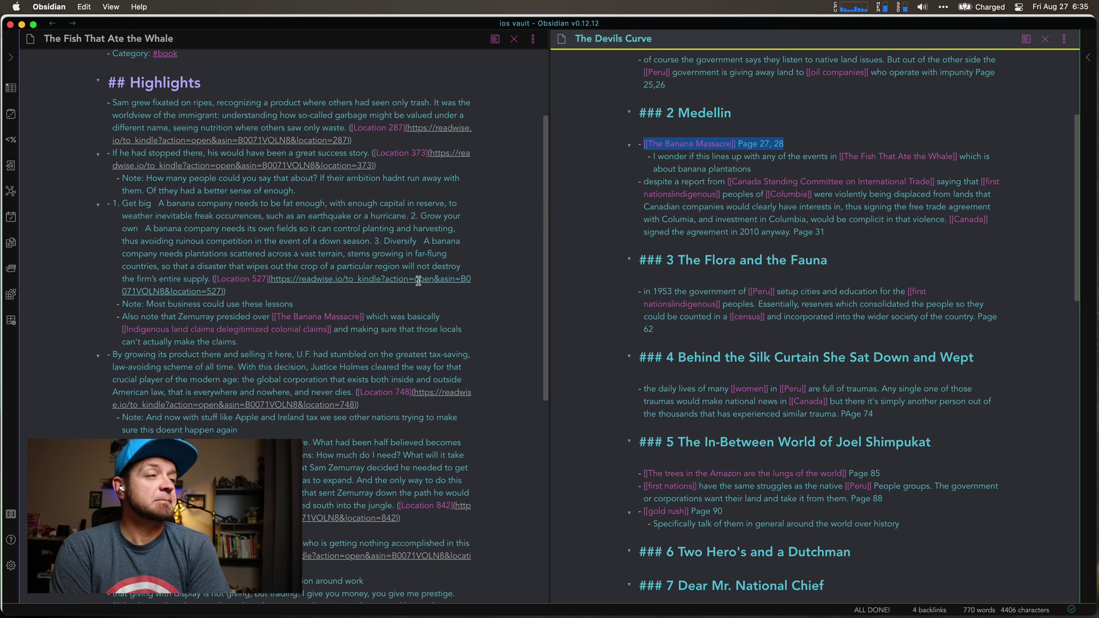
left_click(266, 39)
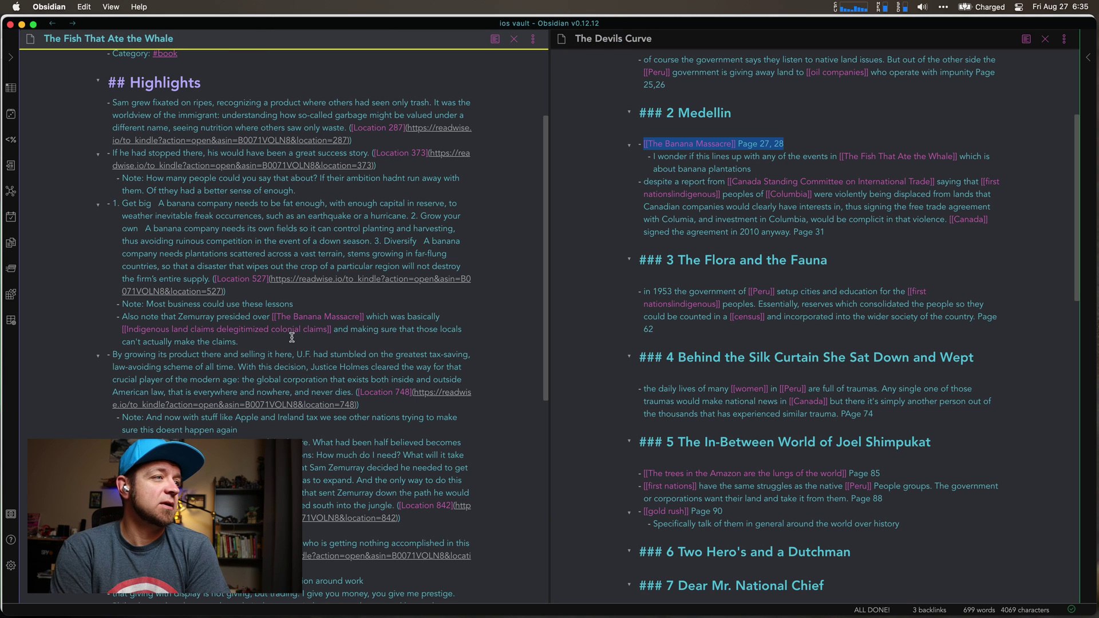
left_click_drag(238, 342, 105, 321)
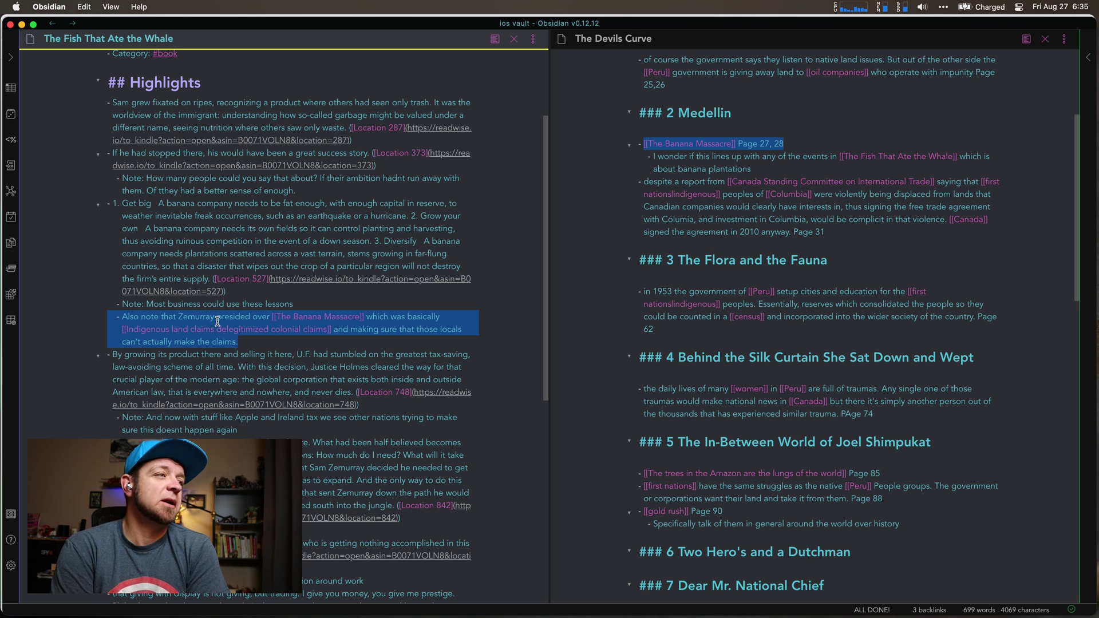
left_click(249, 340)
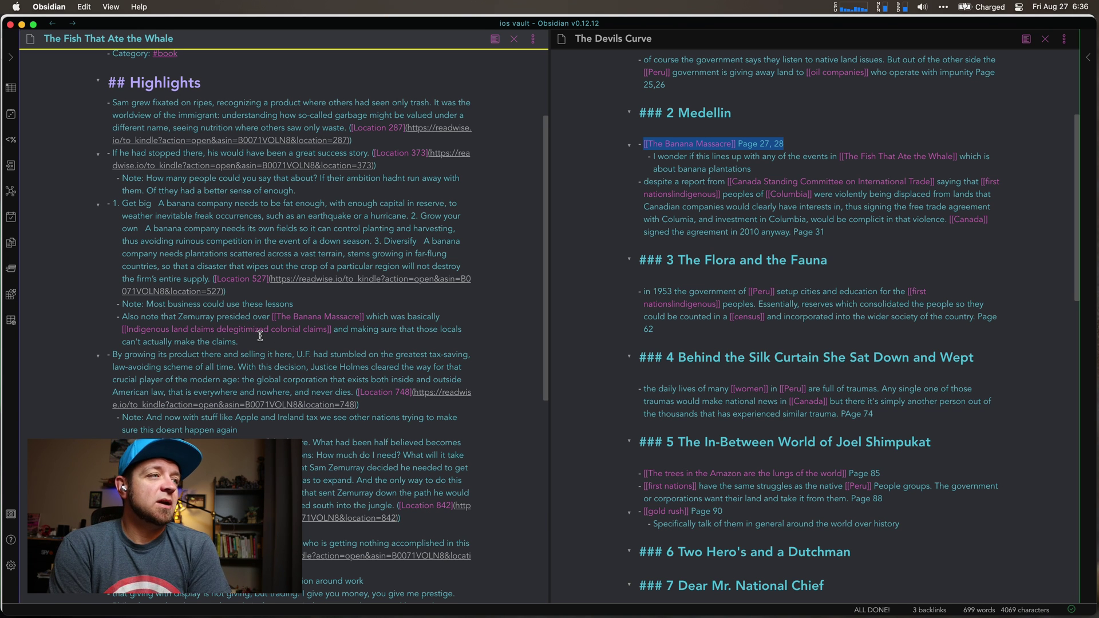
- Open The Banana Massacre note from its link and expand the right sidebar with calendar and timeline
left_click(691, 144)
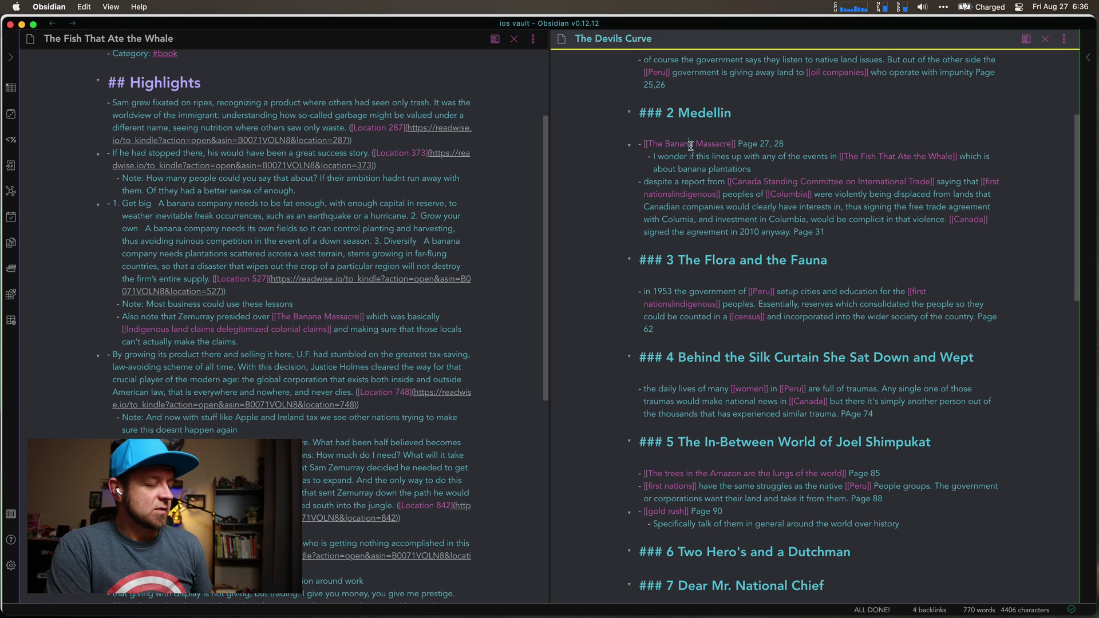
left_click(692, 144, "super")
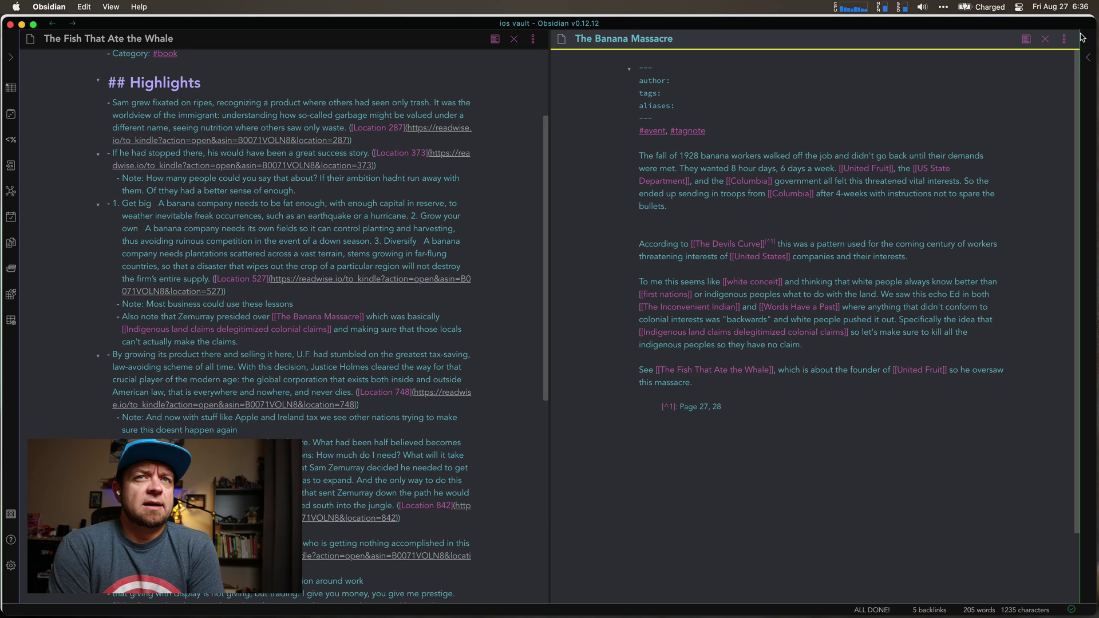
left_click(1091, 56)
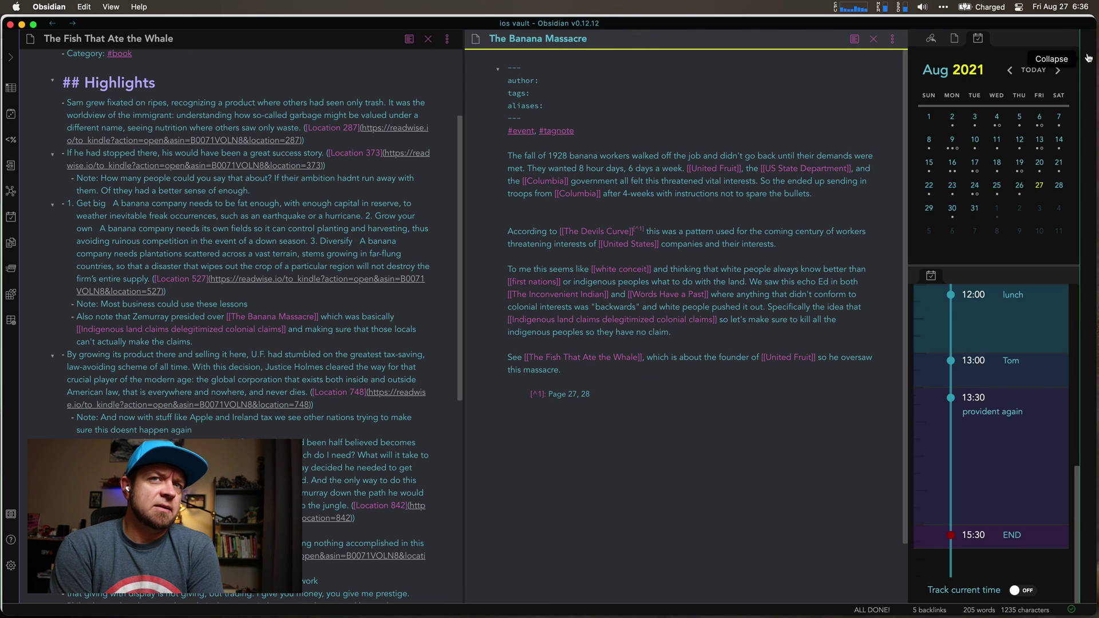
- Open the Explainers note from The Banana Massacre's backlinks and close The Fish That Ate the Whale
left_click(930, 39)
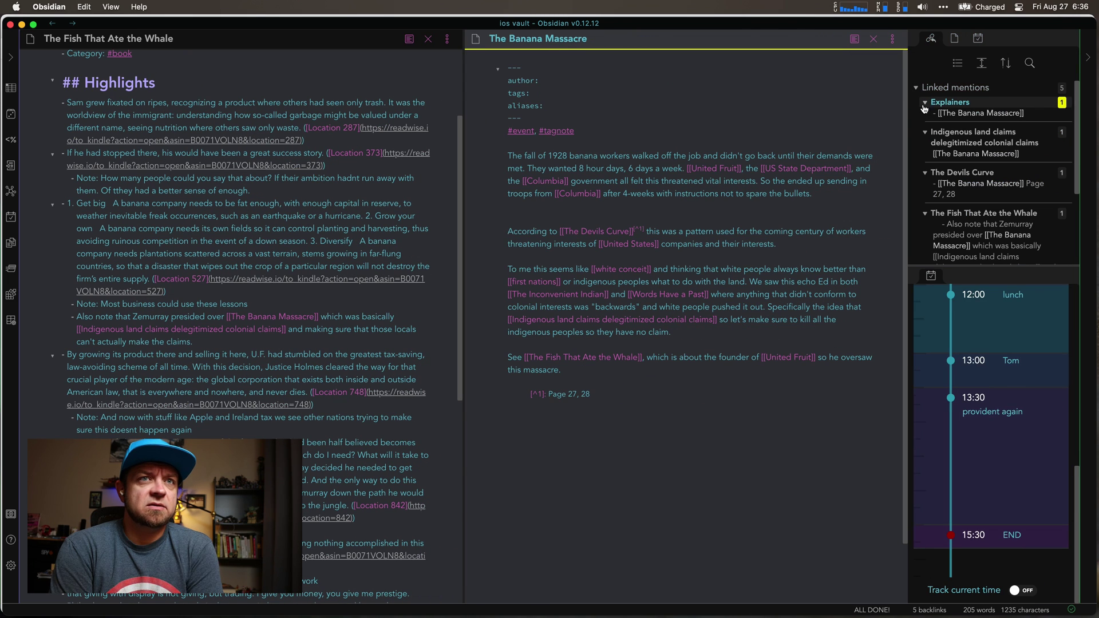
left_click(946, 103)
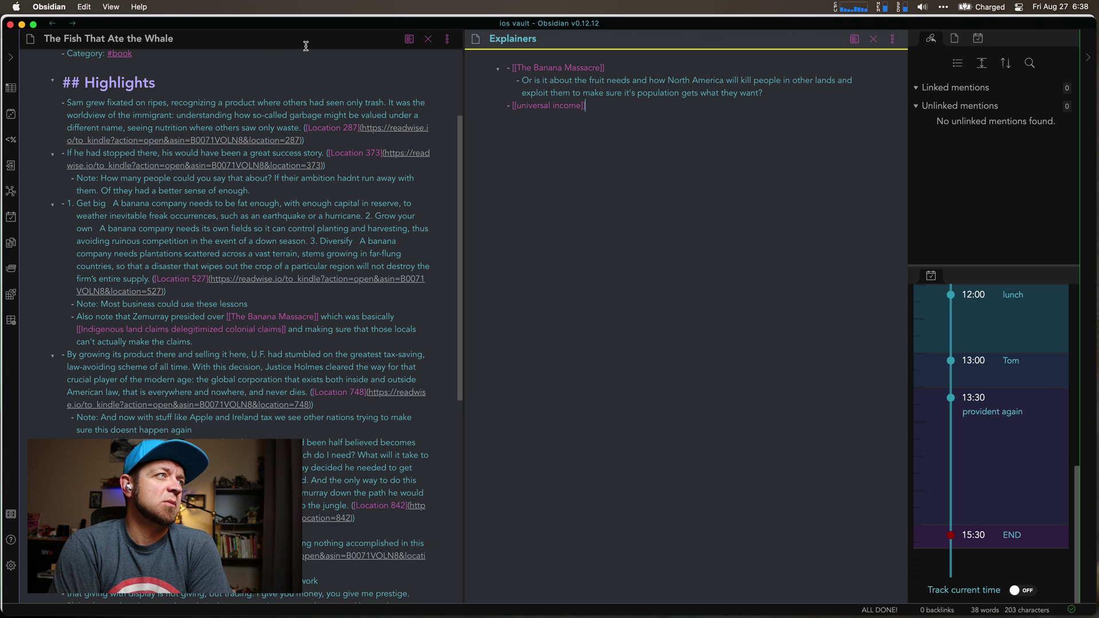
left_click(428, 39)
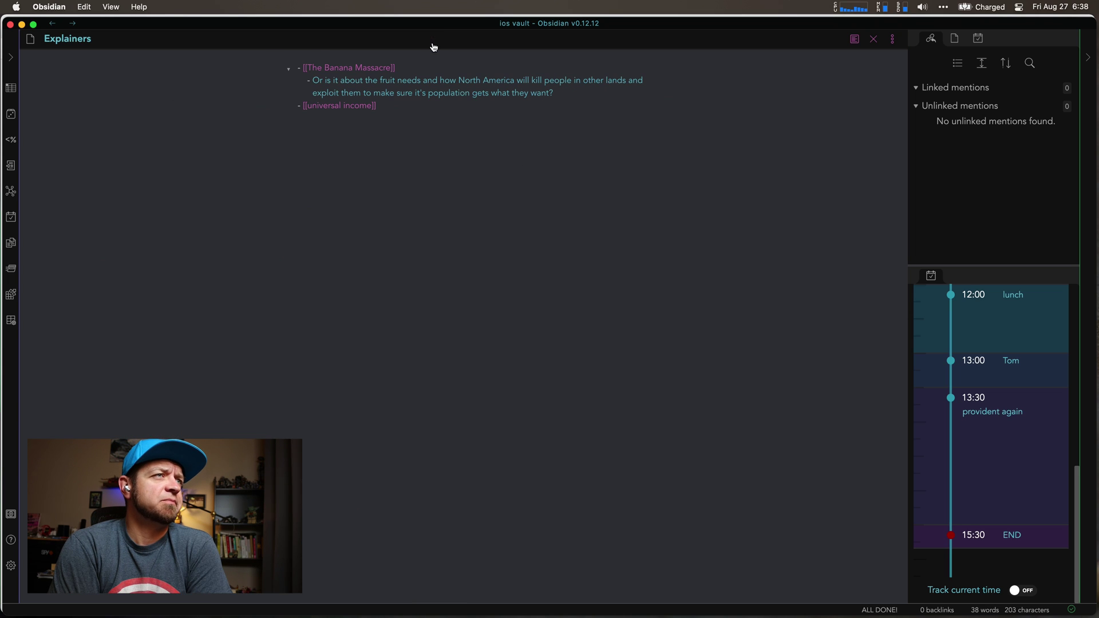
- Show the file explorer, collapse Tags, and expand Readwise > Books to list the synced book notes
left_click(11, 59)
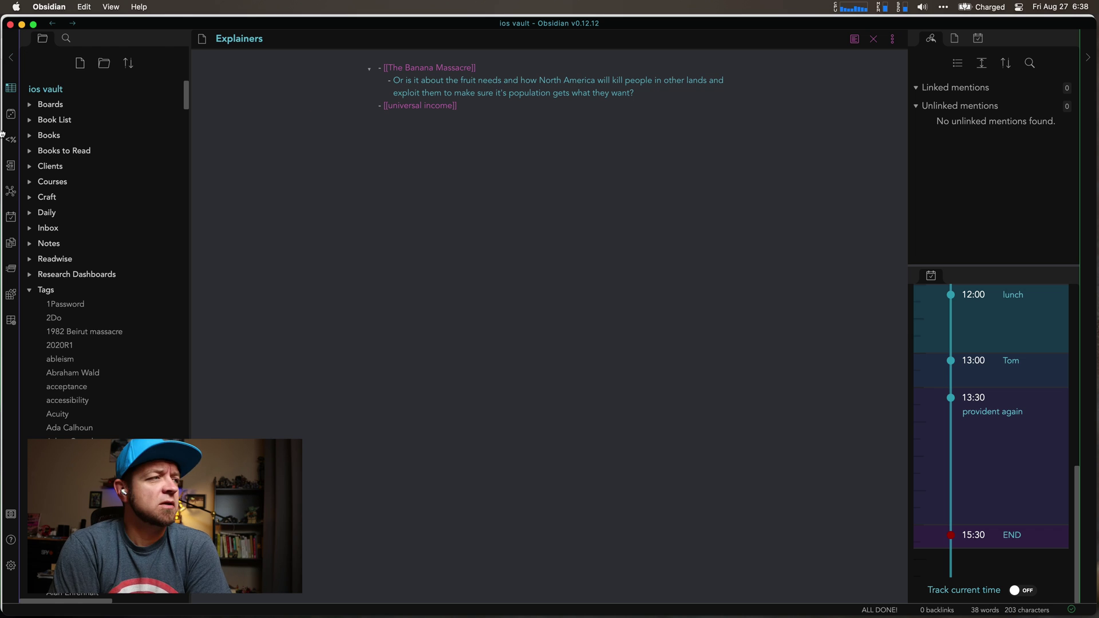
left_click(39, 289)
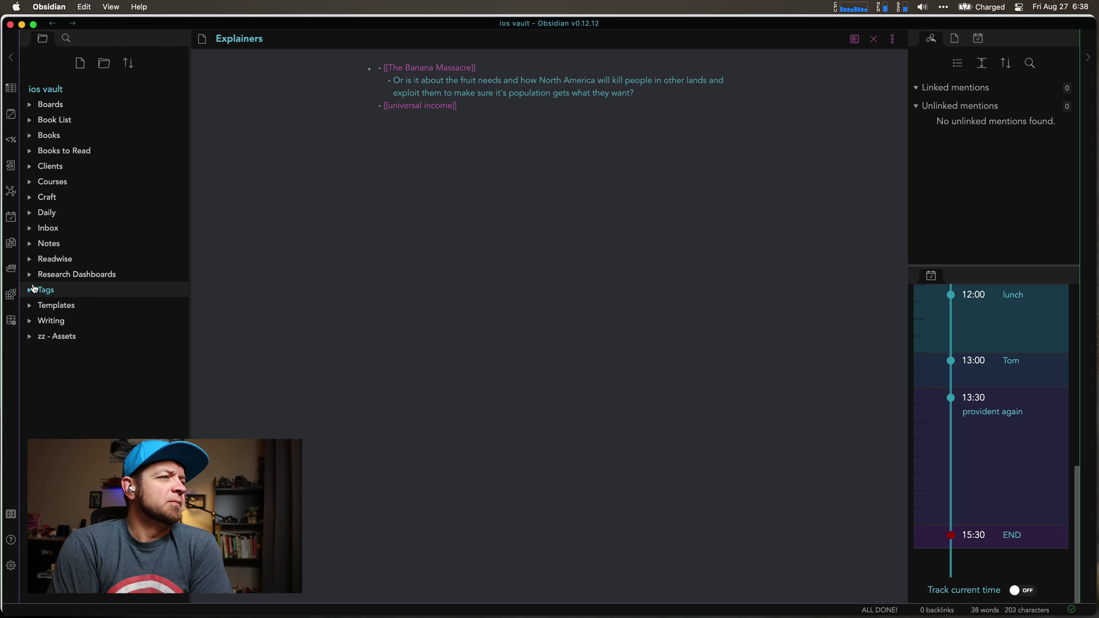
left_click(36, 259)
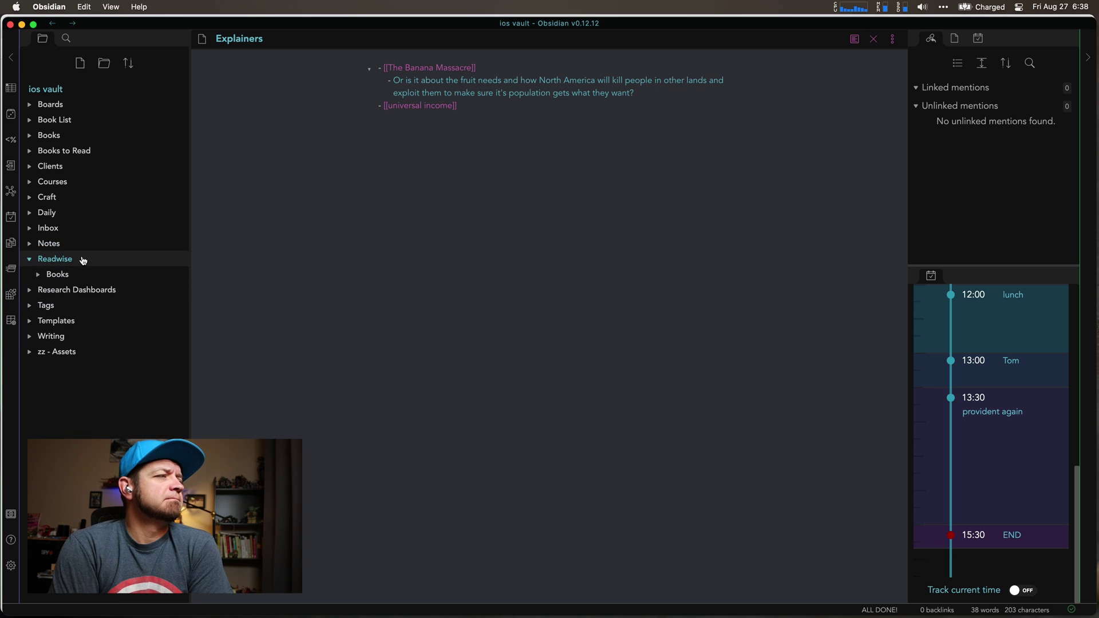
left_click(39, 277)
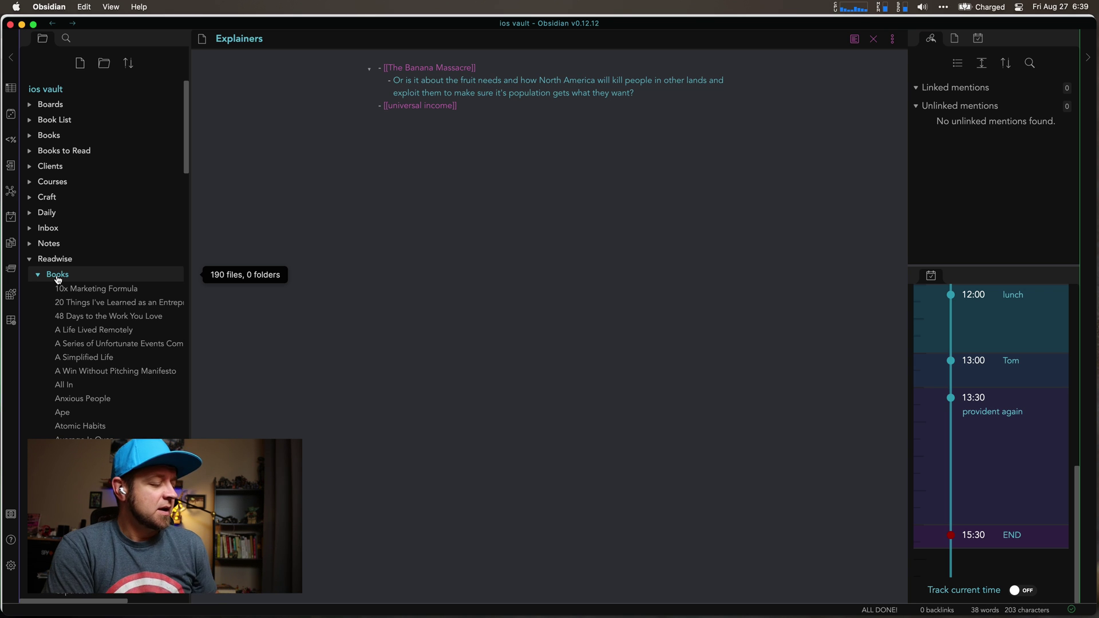
key("super+comma")
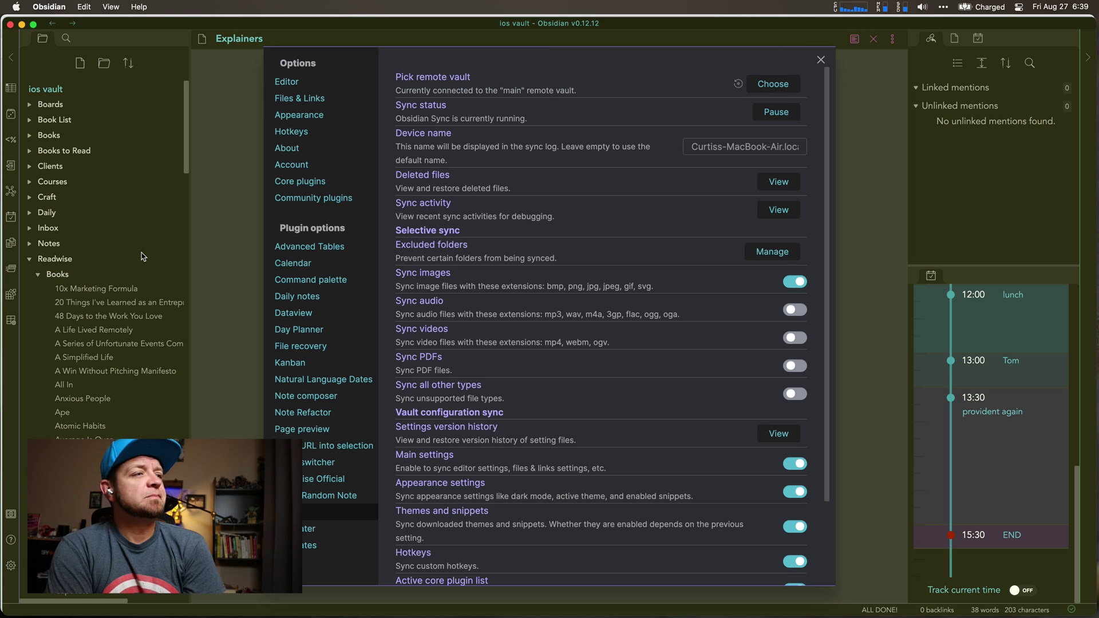
left_click(312, 478)
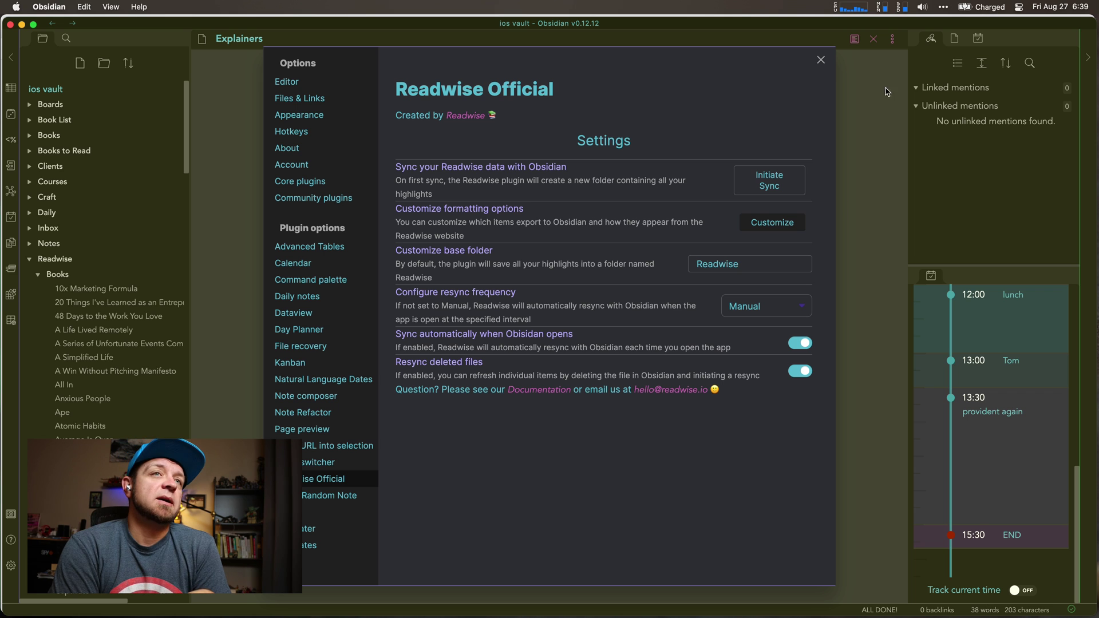
left_click(820, 60)
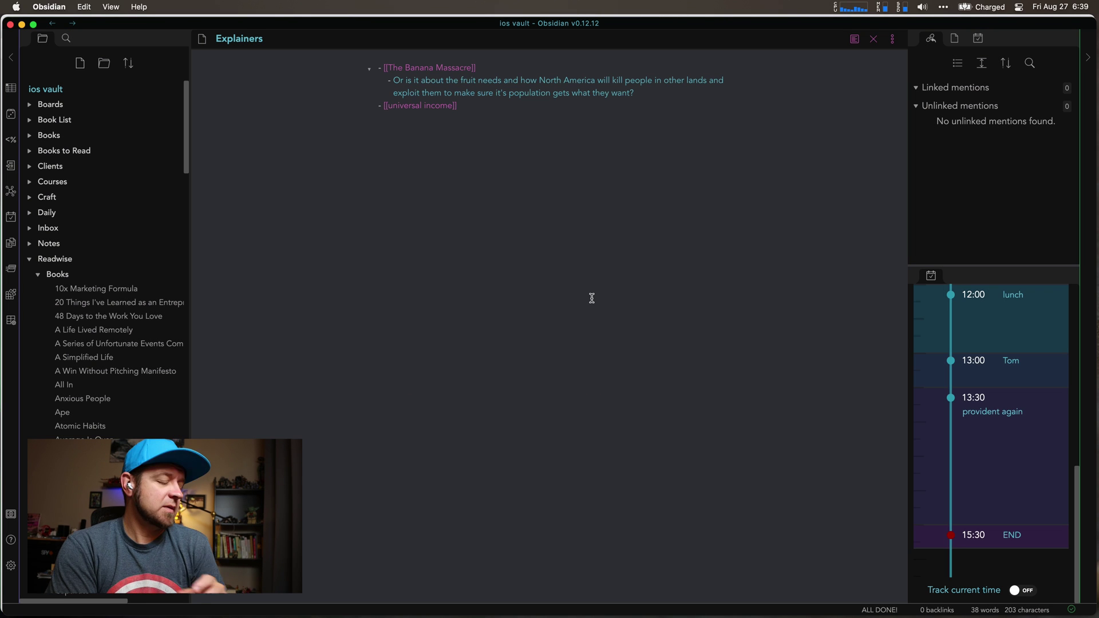
- Open The Icarus Deception via quick switcher ('the ic') and review its August 20 and 23 highlights
key("super+o")
type("the ic")
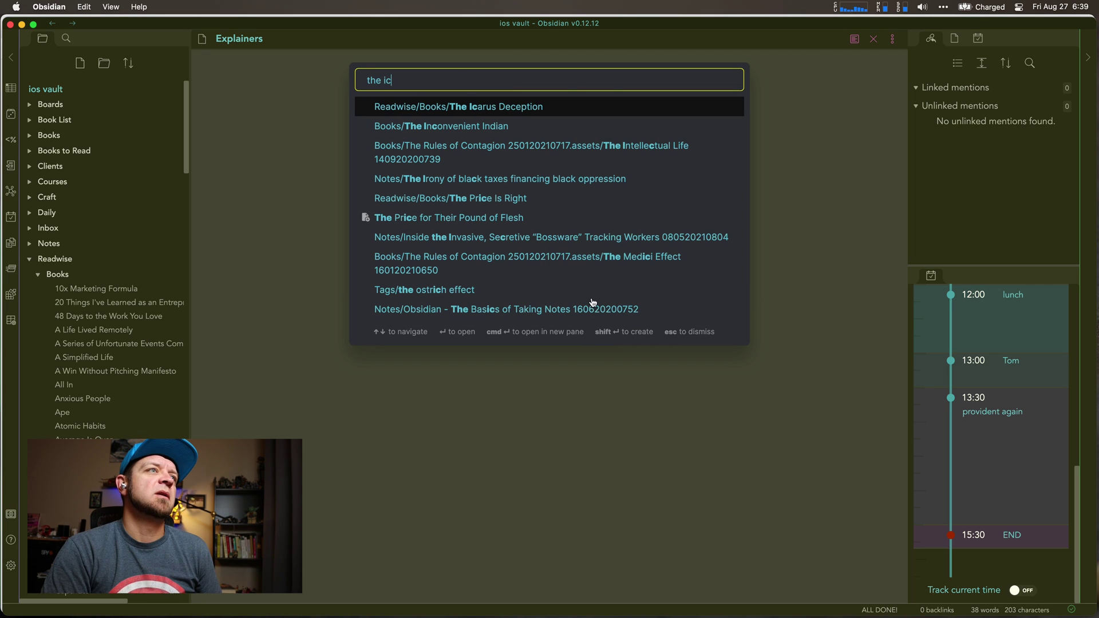
key("Return")
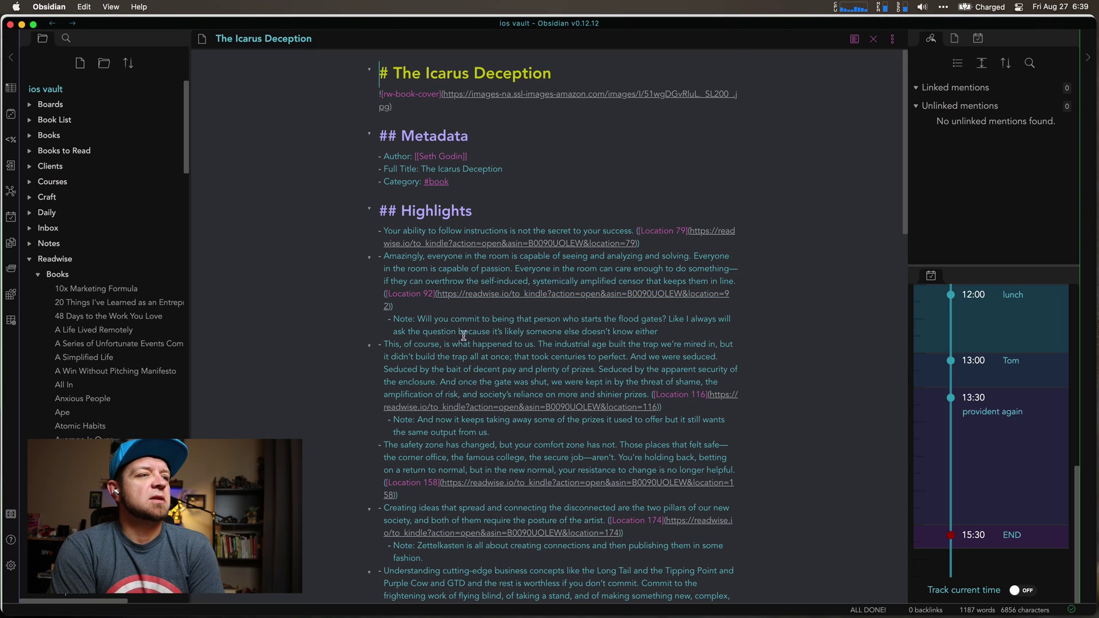
scroll(464, 344, "down", 5)
scroll(458, 414, "down", 8)
scroll(463, 441, "down", 4)
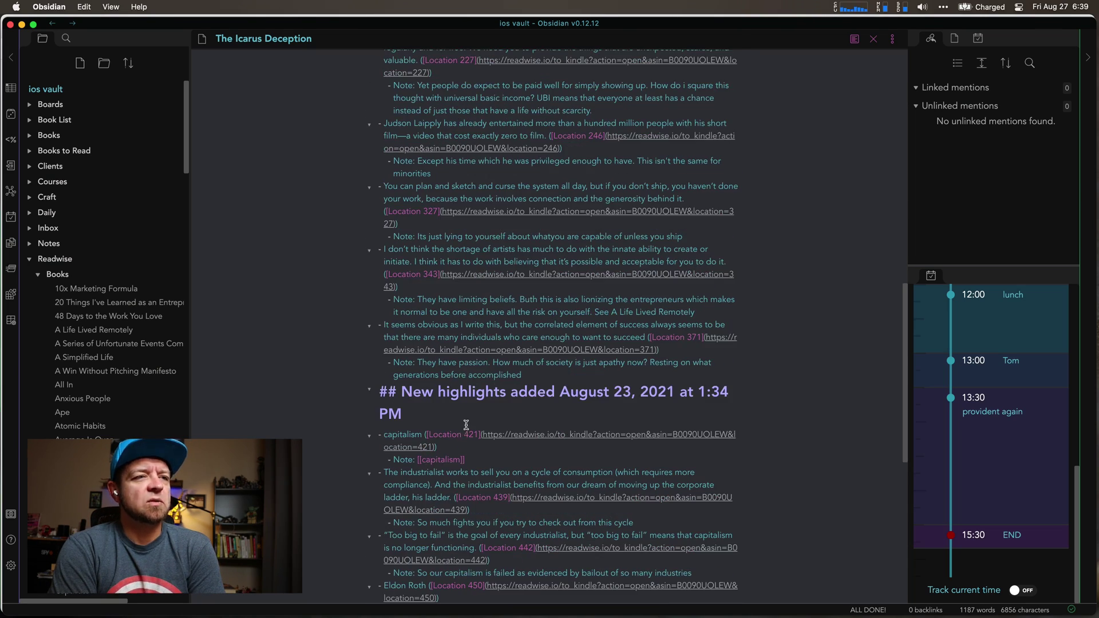
scroll(465, 435, "down", 10)
scroll(466, 424, "up", 7)
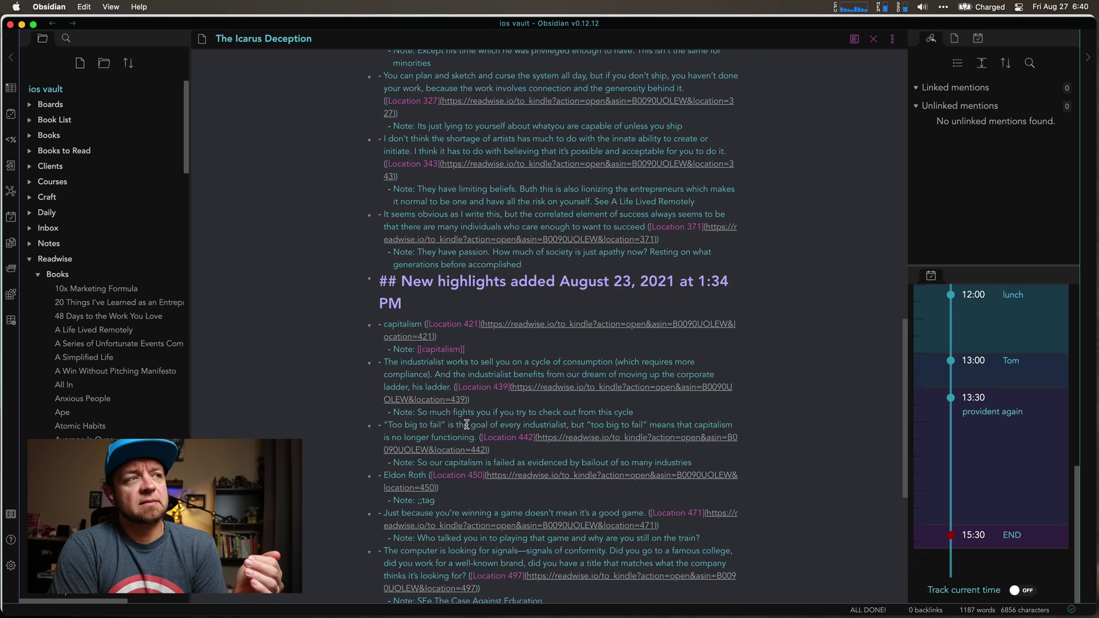
scroll(467, 424, "up", 6)
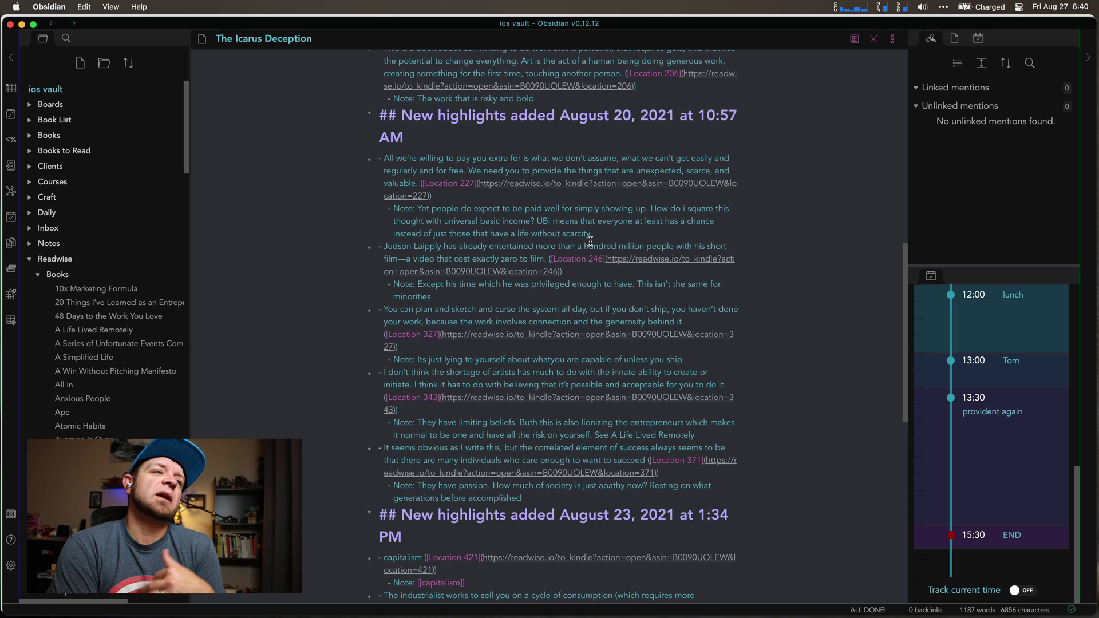
scroll(590, 239, "down", 8)
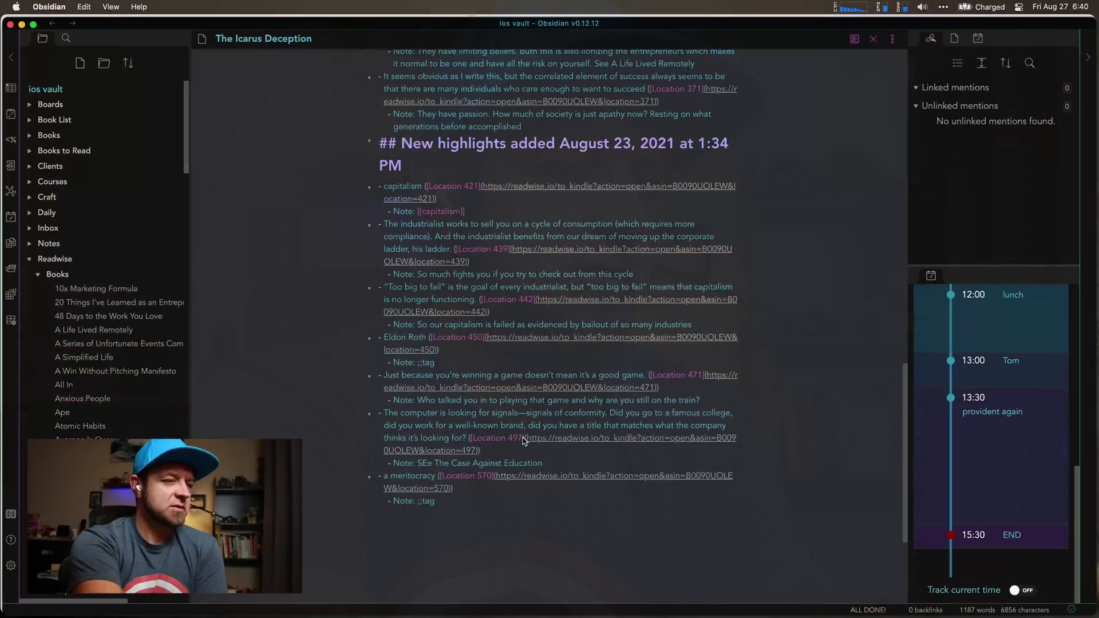
- Switch to Spark and read through the weekly Readwise highlights email, including Basic Income for Canadians
key("super+Tab")
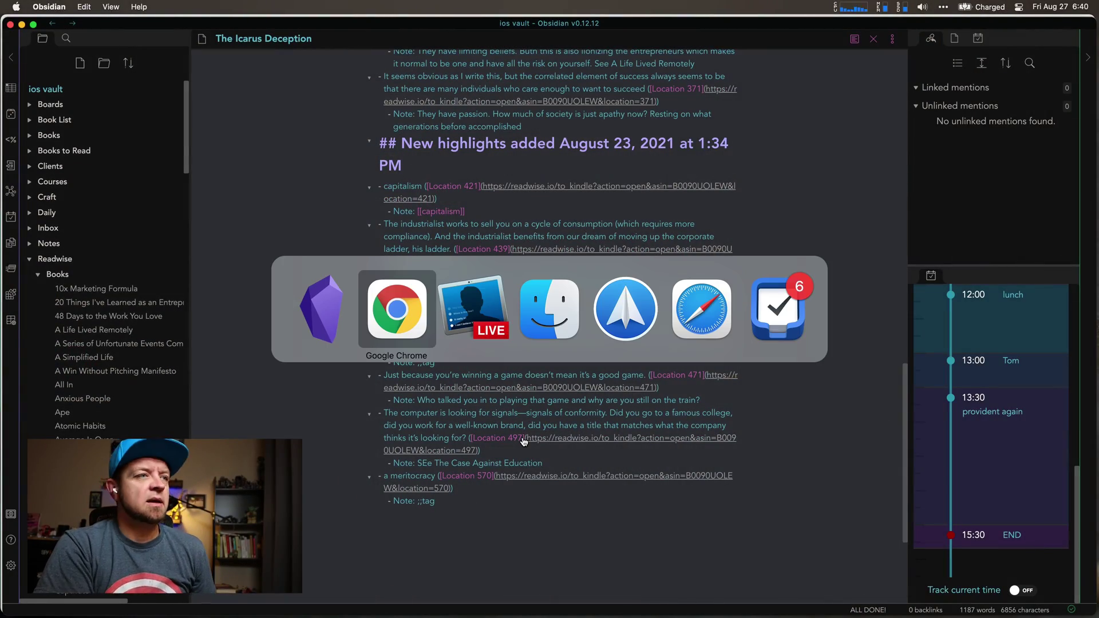
key("super+Tab")
key("super+Tab")
key("super+Tab")
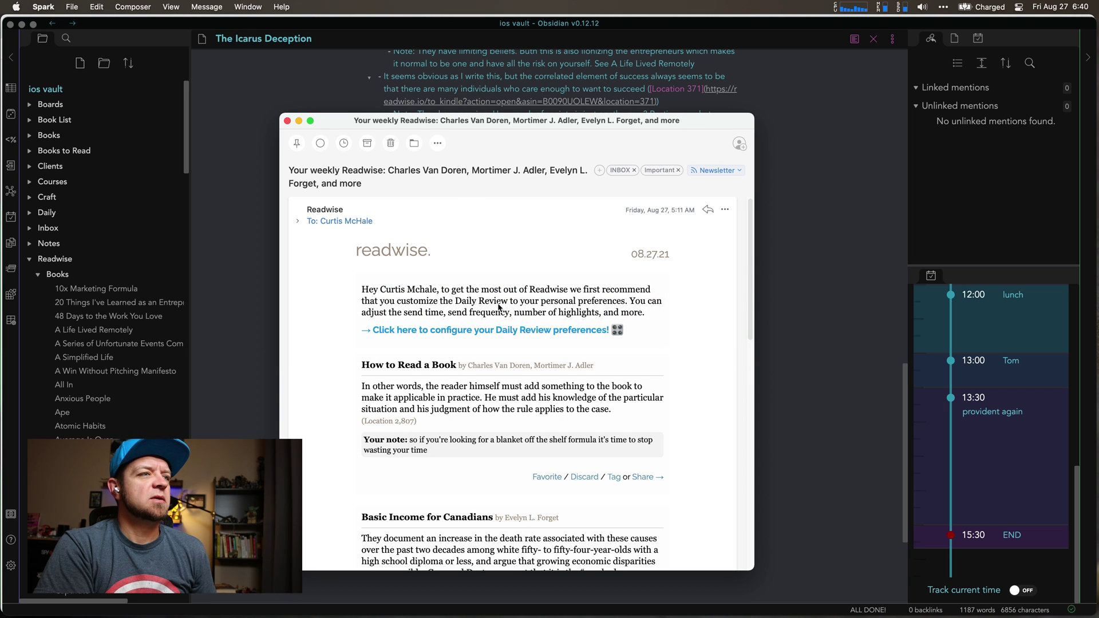
scroll(471, 312, "down", 1)
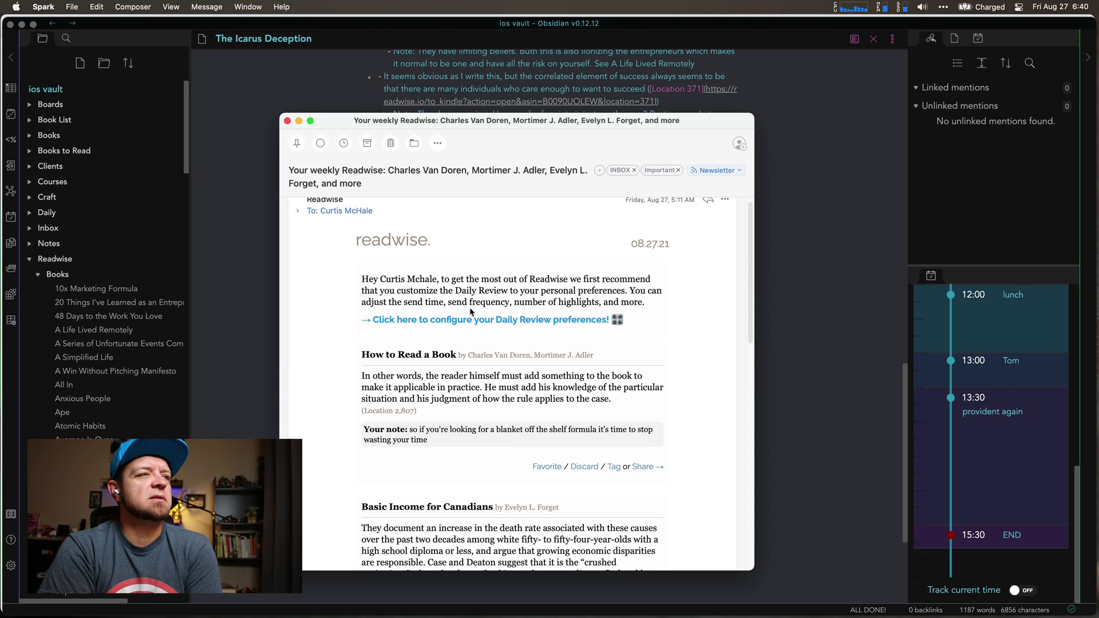
scroll(471, 311, "down", 5)
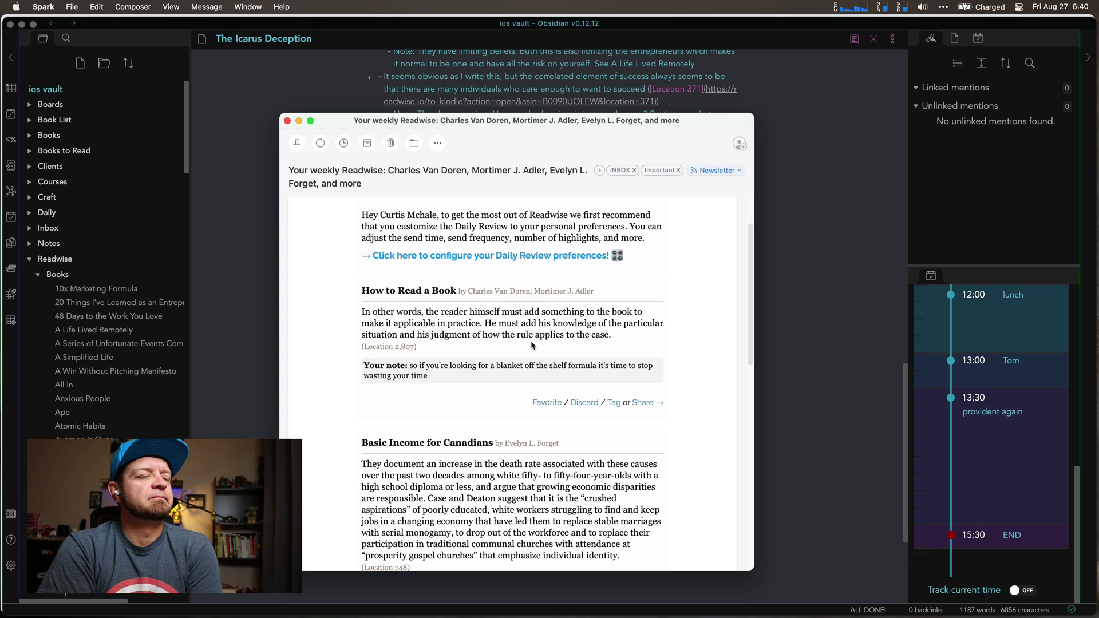
scroll(531, 345, "down", 1)
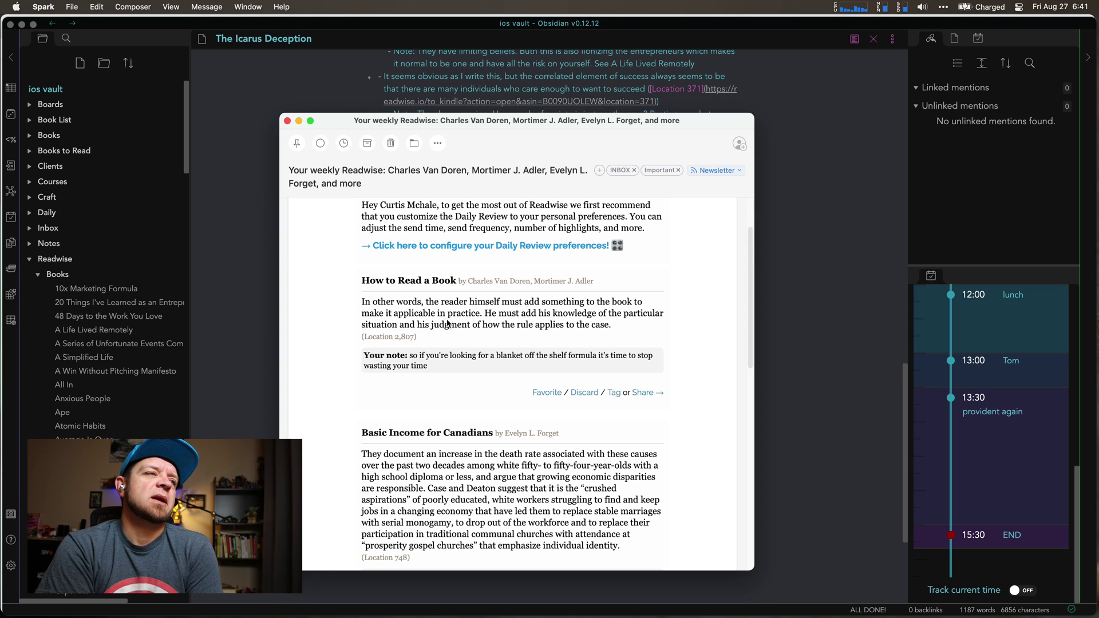
scroll(448, 324, "down", 5)
scroll(448, 323, "down", 2)
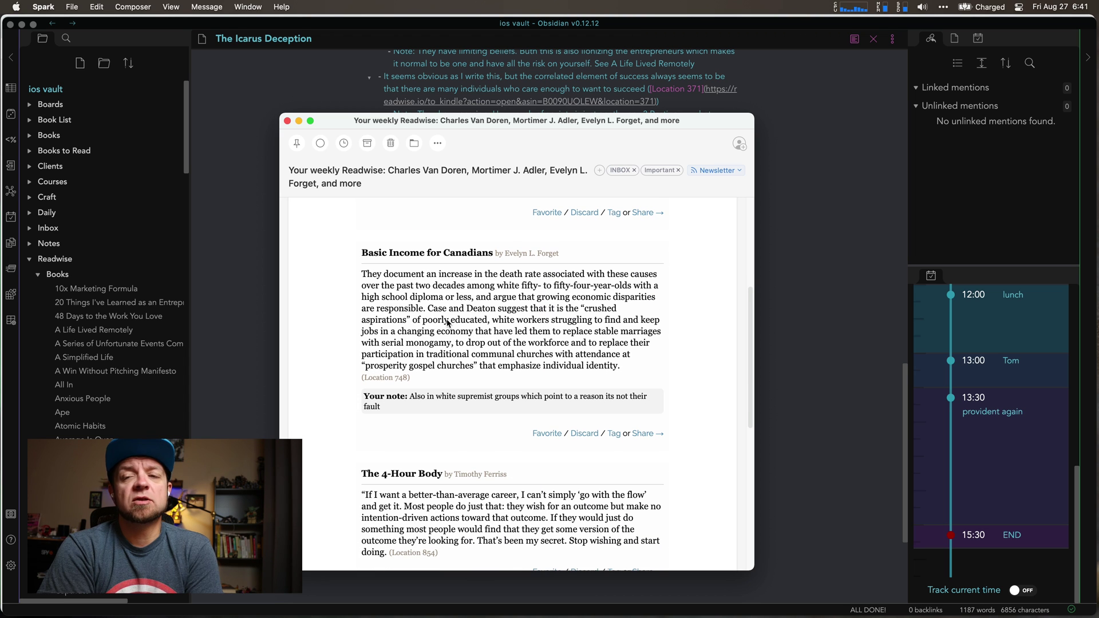
scroll(437, 355, "down", 2)
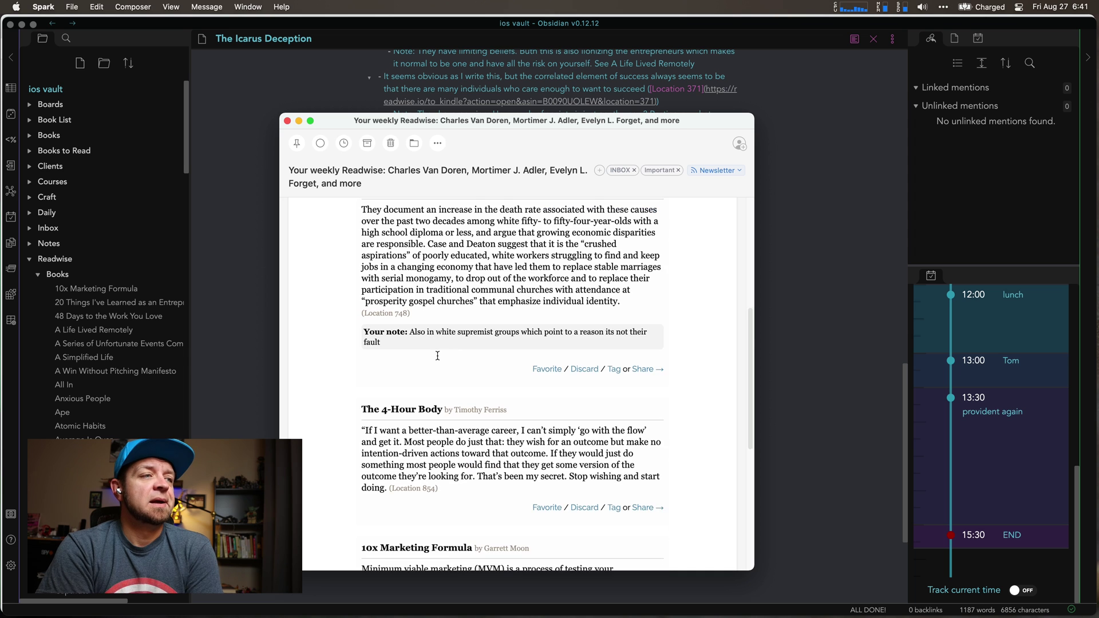
scroll(437, 355, "down", 5)
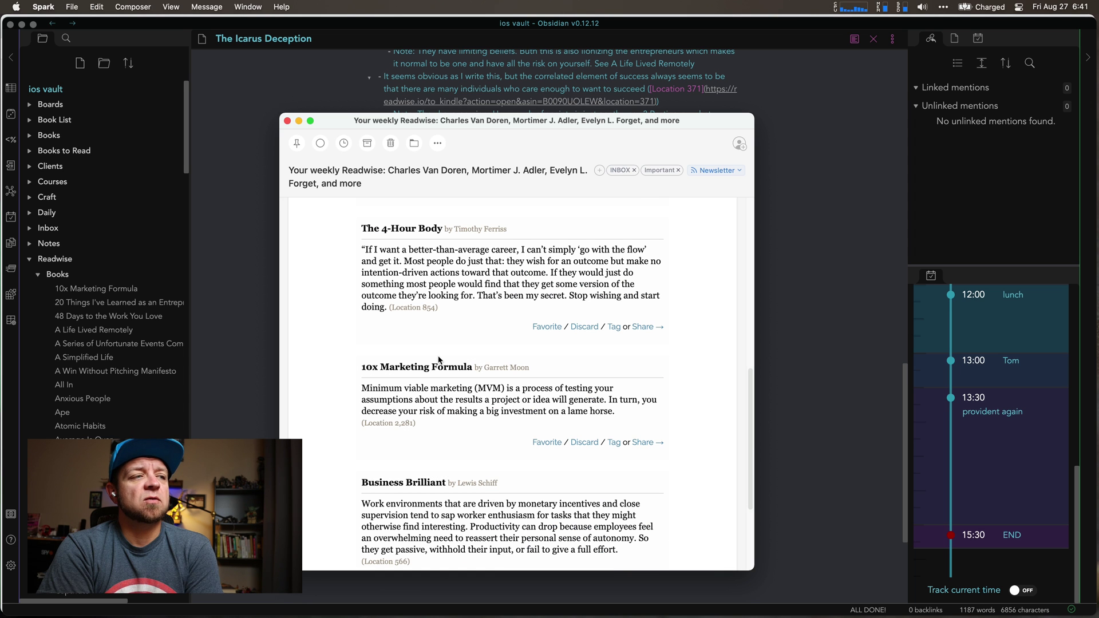
scroll(439, 360, "up", 15)
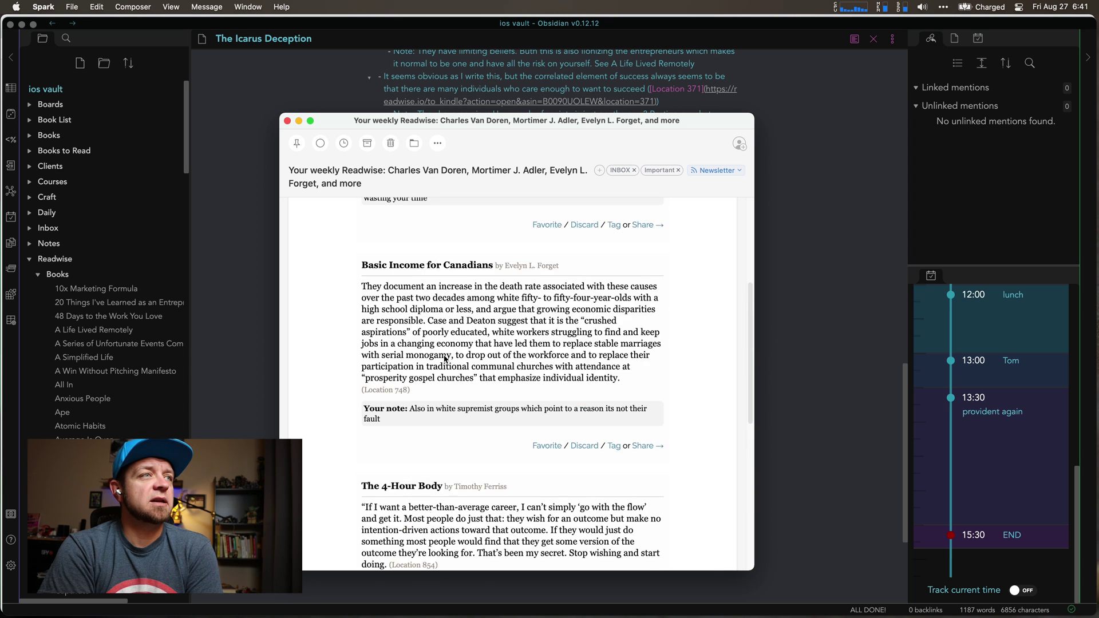
scroll(445, 359, "up", 3)
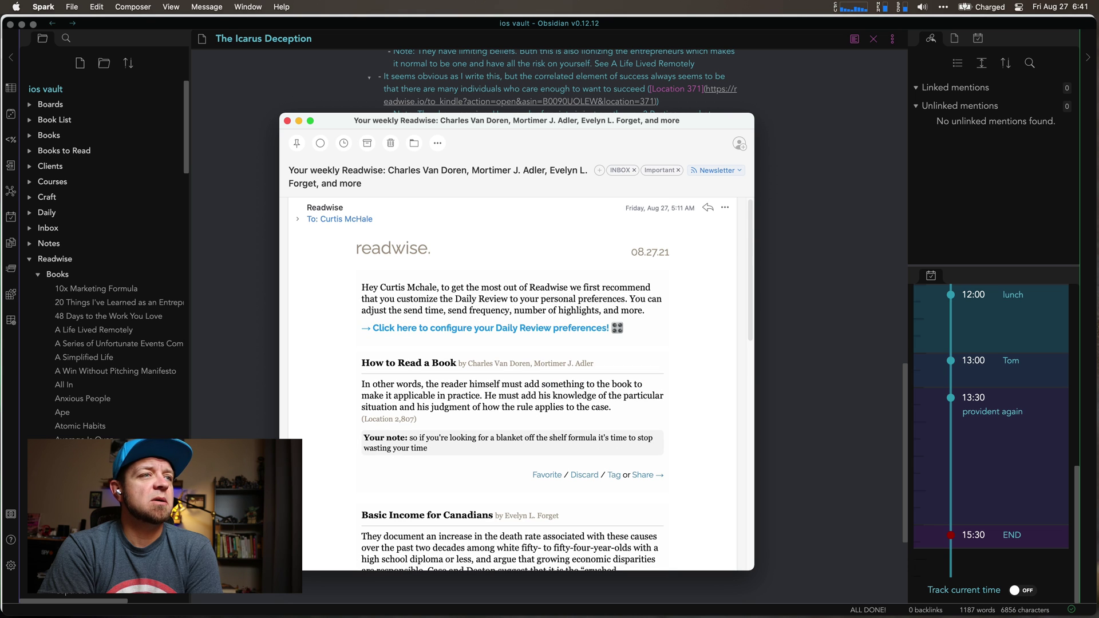